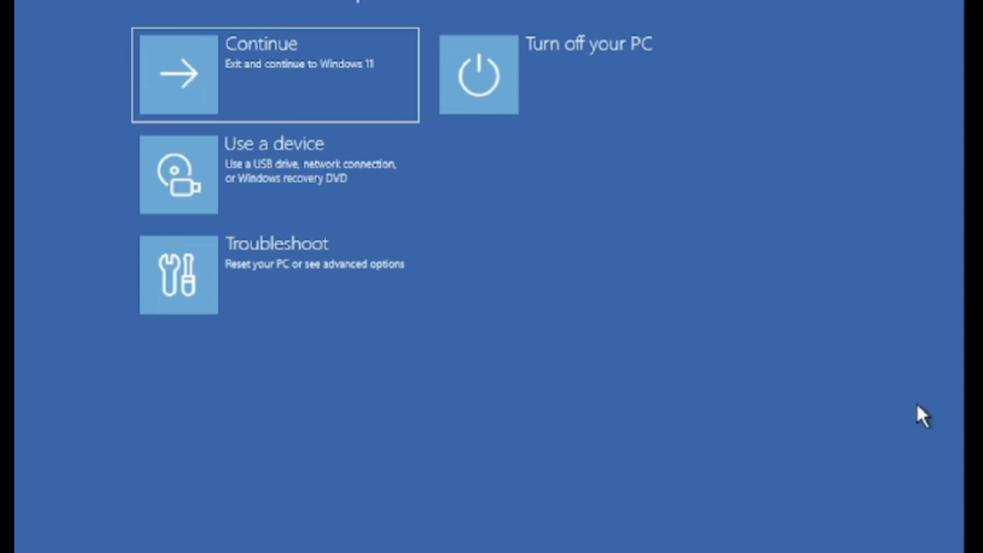
- Launch Command Prompt via Troubleshoot > Advanced options, landing at X:\Windows\System32
left_click(333, 291)
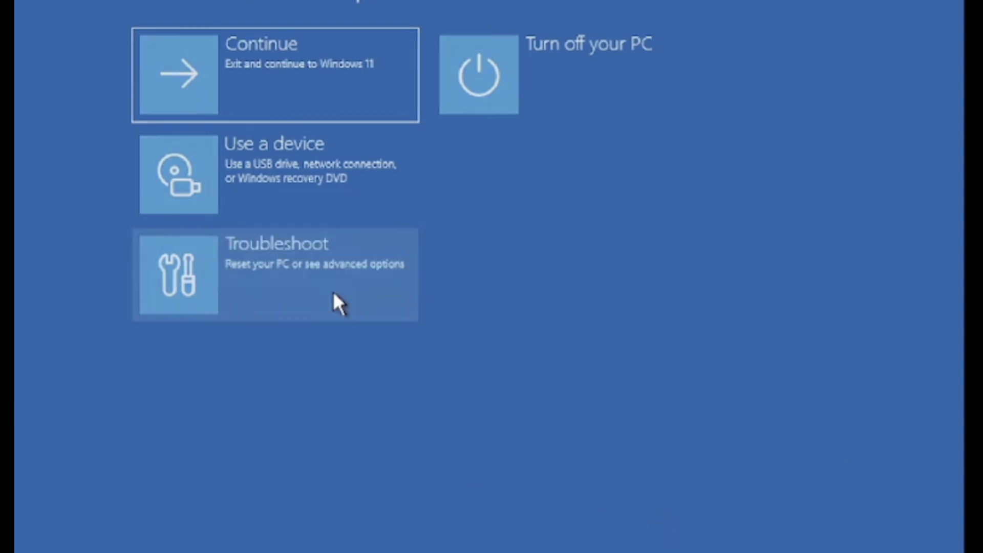
left_click(333, 206)
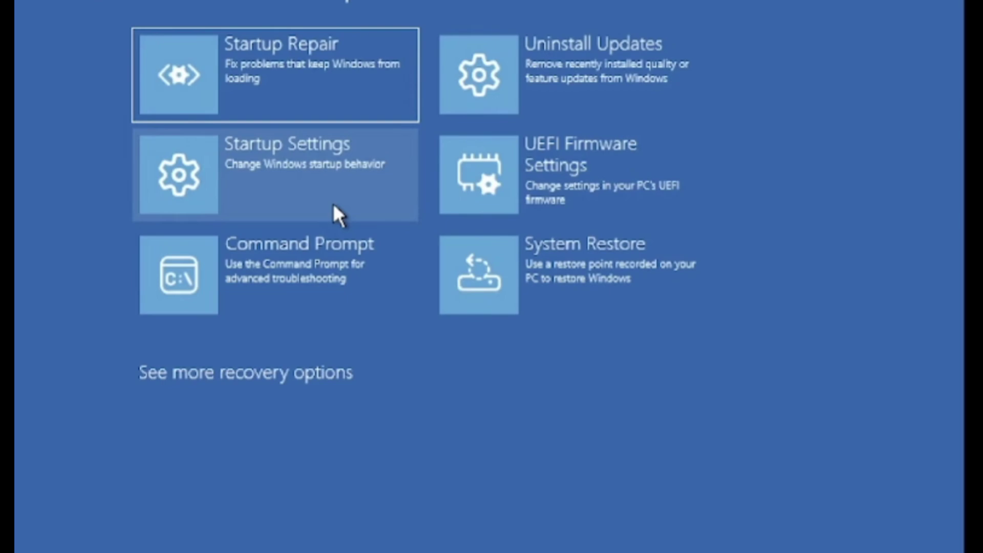
left_click(318, 254)
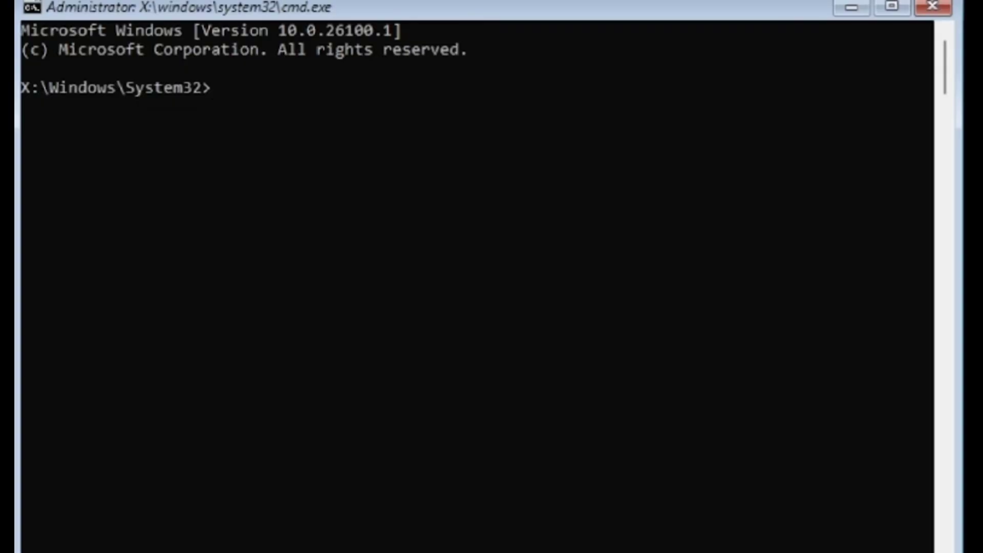
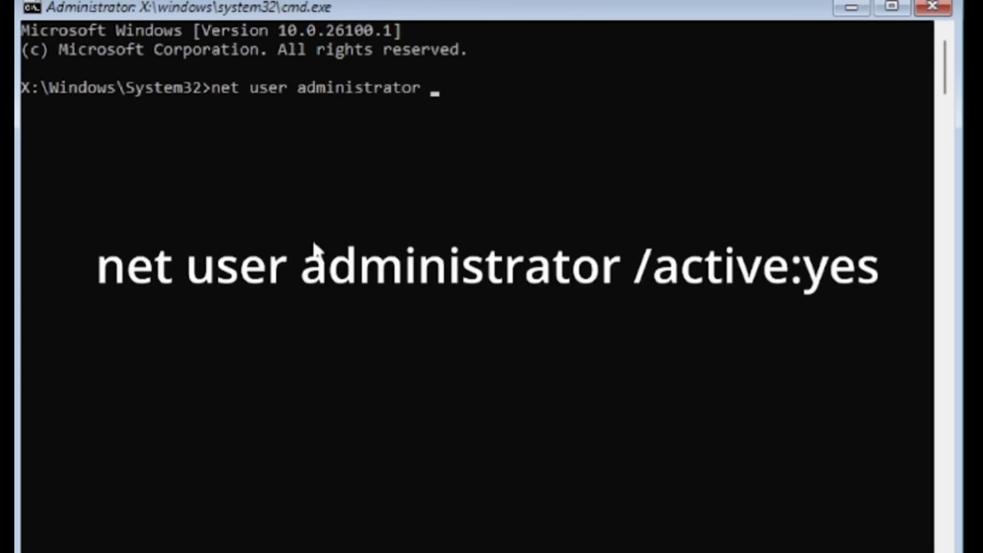
- Enable the built-in administrator account with 'net user administrator /active:yes'
type("/active")
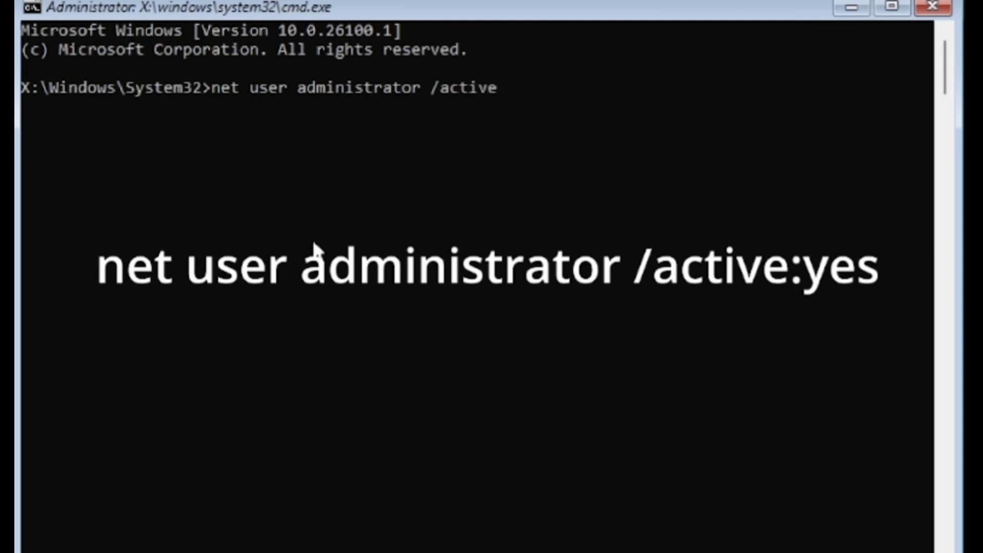
type(":yes")
key("Return")
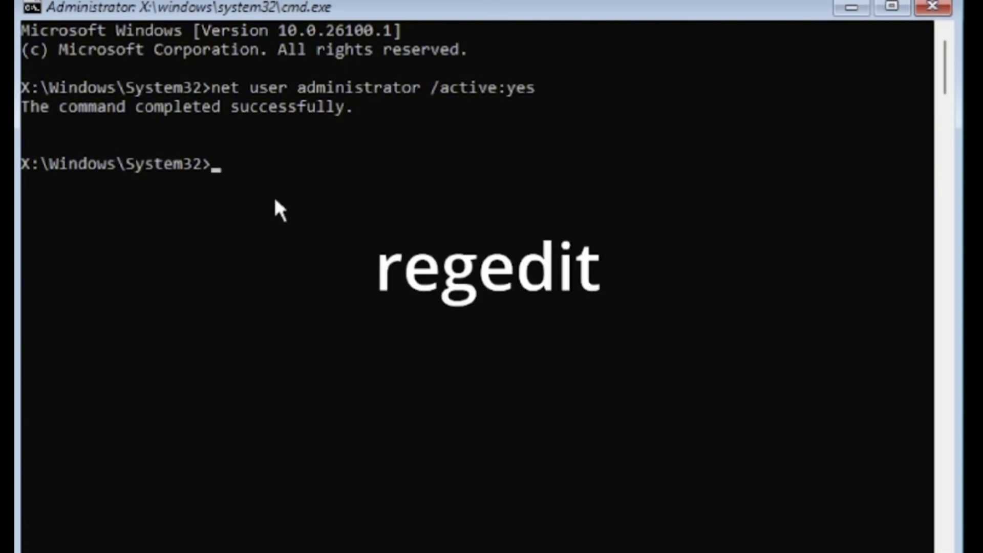
- Start Registry Editor with regedit, select HKEY_LOCAL_MACHINE and open the File menu
type("regedit")
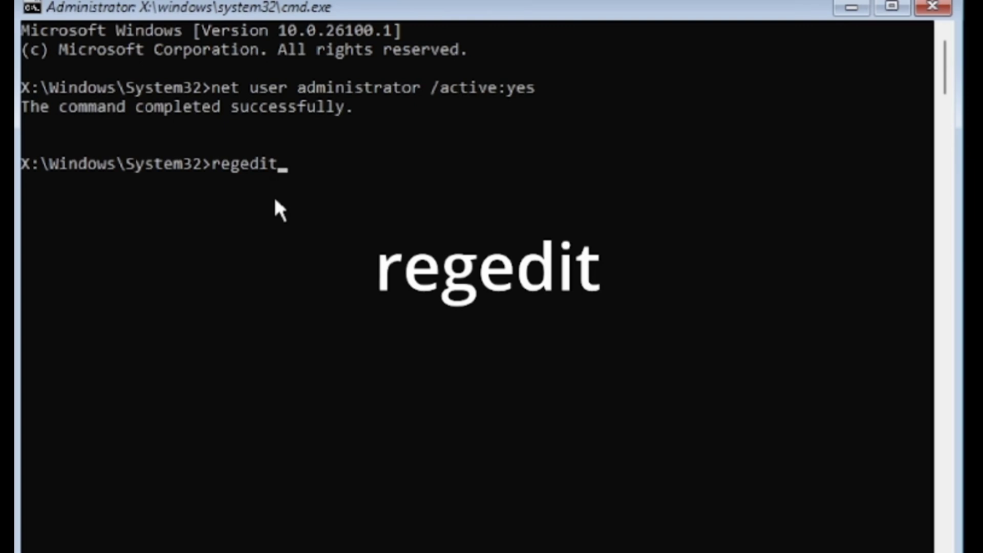
key("Return")
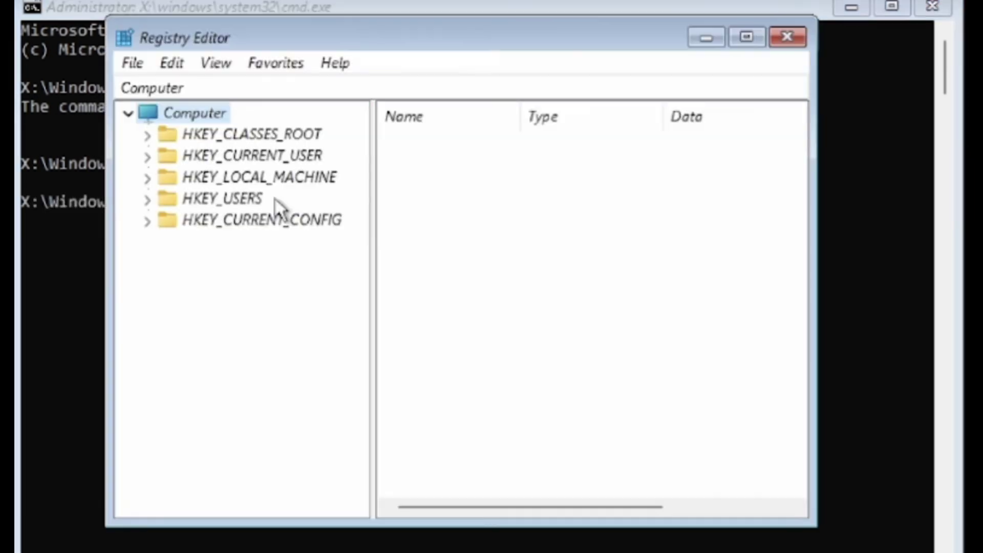
left_click(236, 177)
left_click(132, 63)
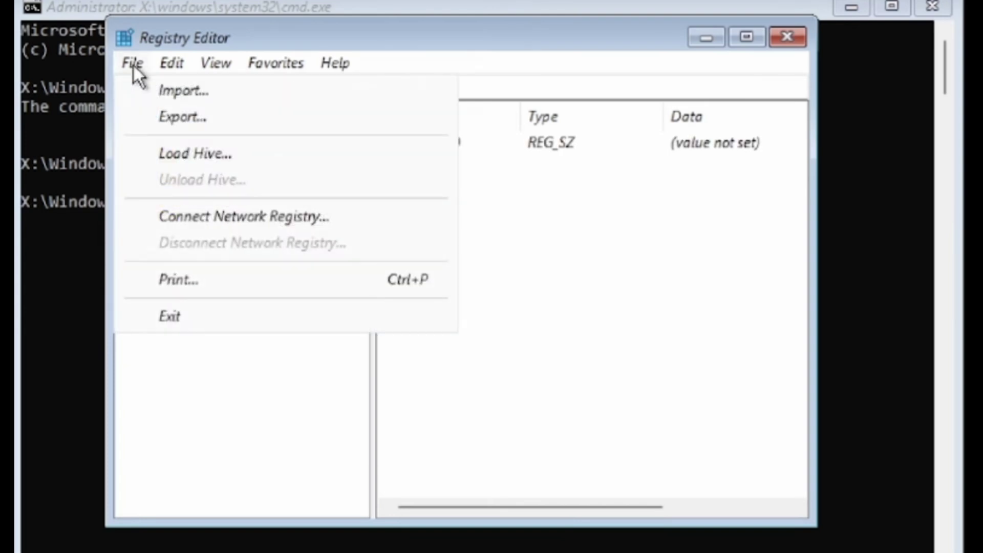
- Choose Load Hive and browse from This PC through Local Disk (C:) toward Windows\System32
left_click(189, 147)
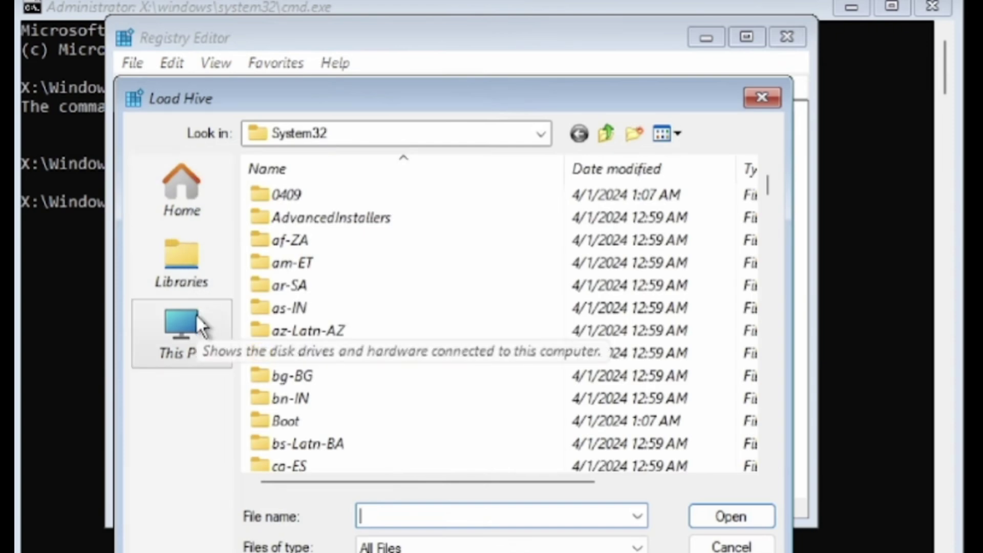
left_click(183, 336)
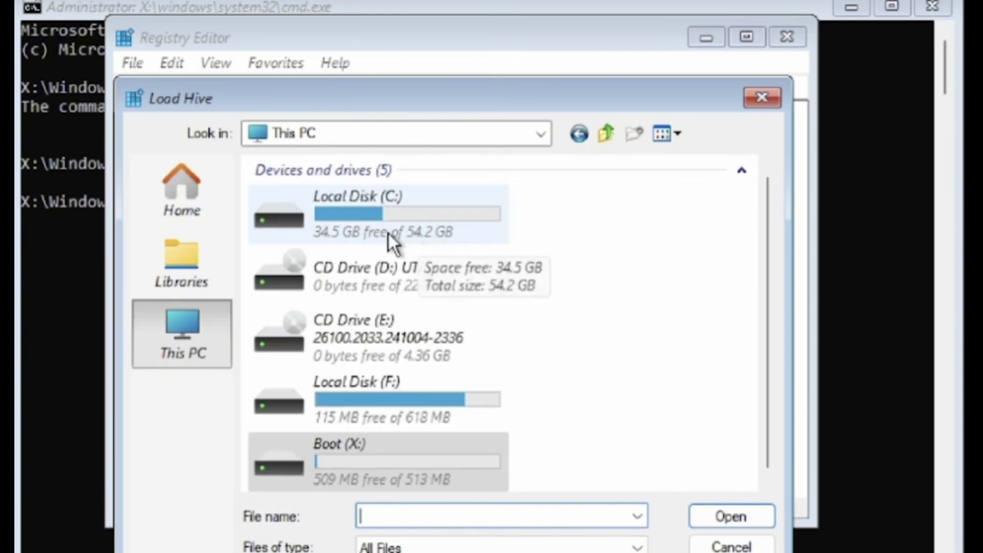
double_click(406, 225)
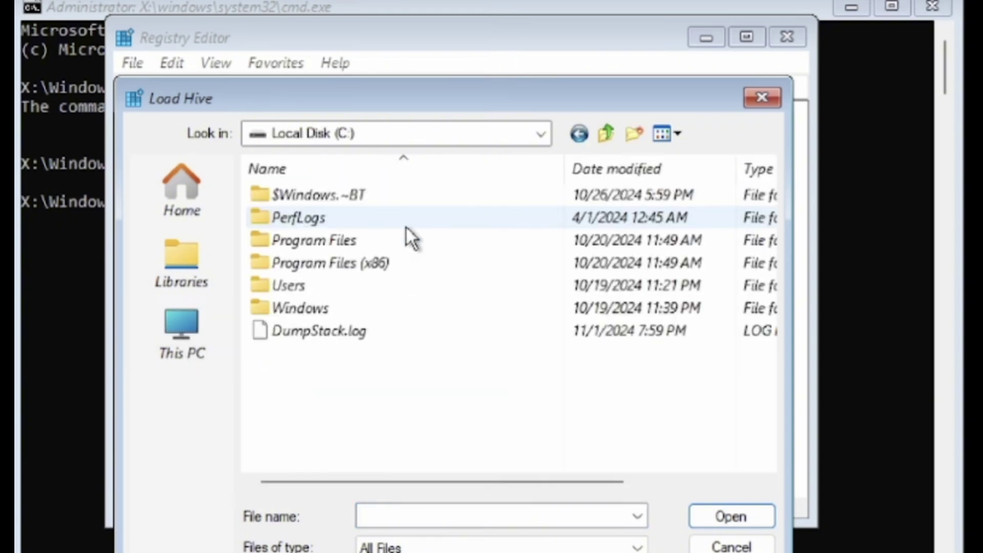
double_click(323, 298)
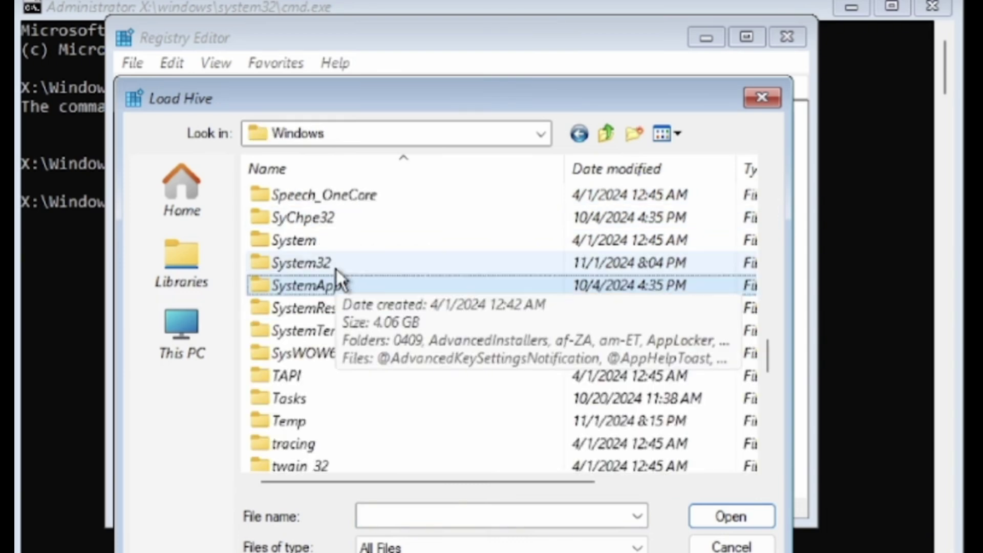
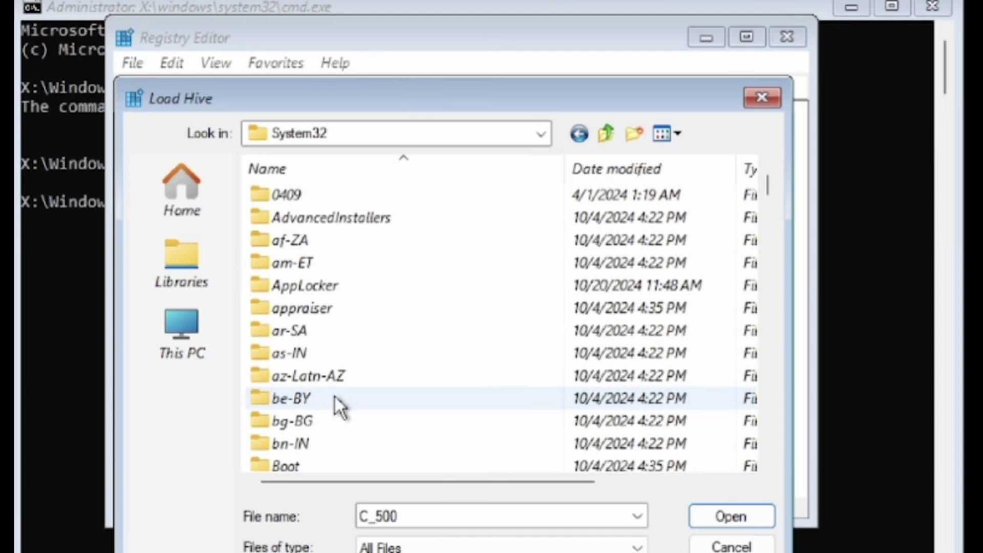
- In the Load Hive dialog, pick SOFTWARE from C:\Windows\System32\config and open it as the hive file
scroll(334, 397, "down", 5)
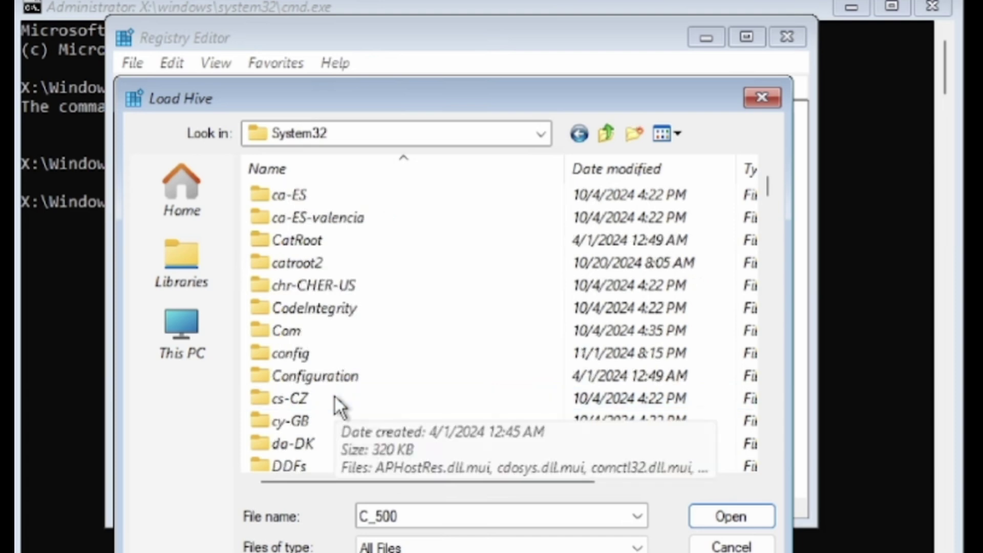
double_click(320, 360)
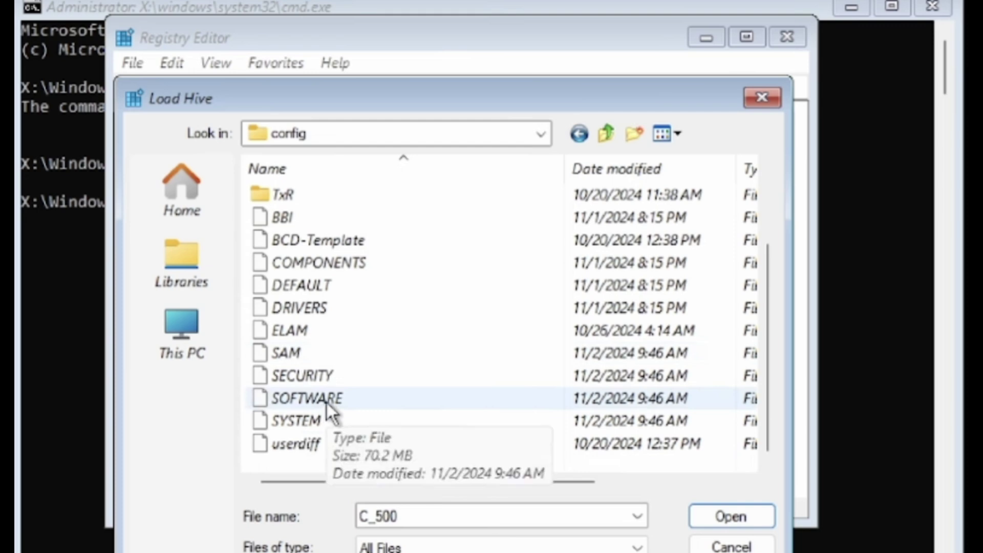
left_click(327, 402)
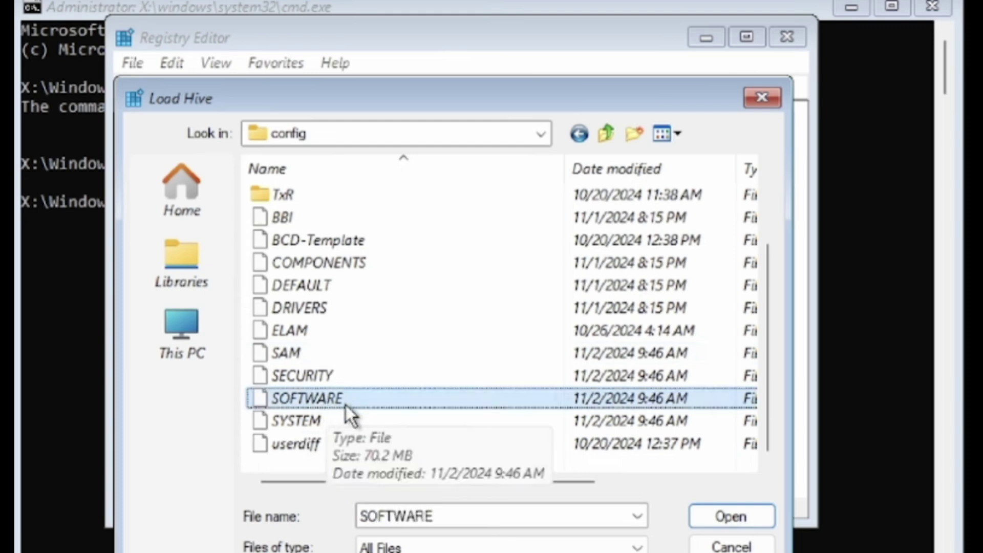
left_click(717, 513)
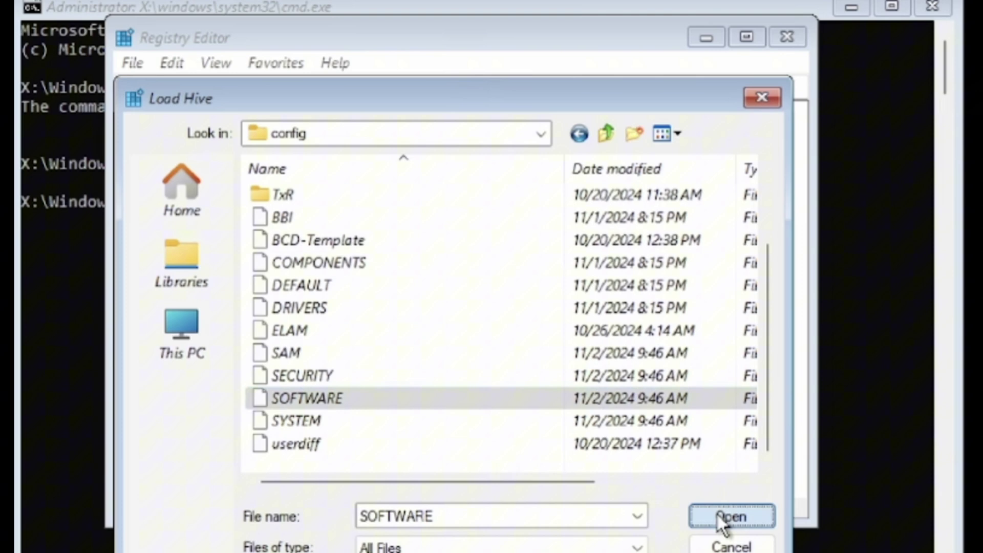
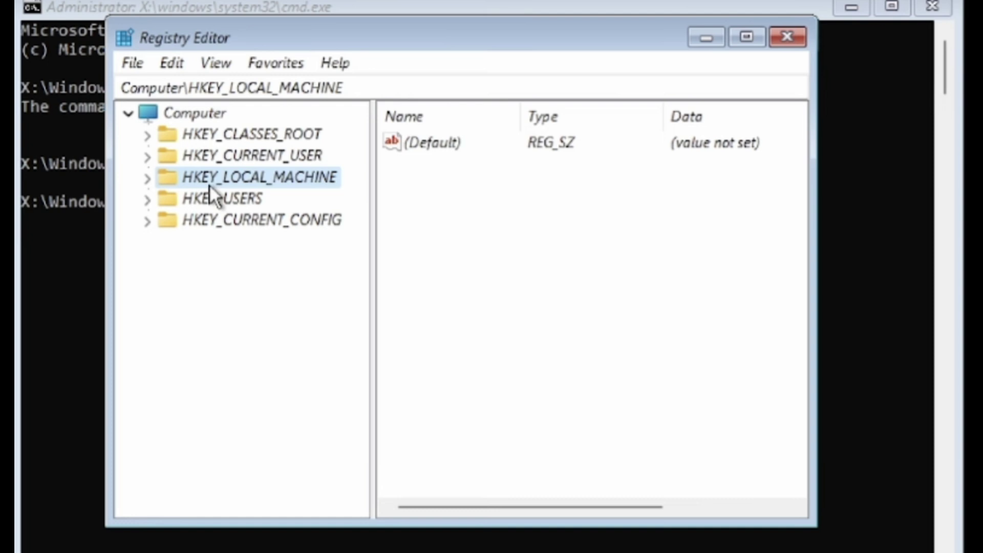
- Expand HKEY_LOCAL_MACHINE\msoftware\Microsoft\Windows NT\CurrentVersion to reach the PasswordLess key
left_click(147, 178)
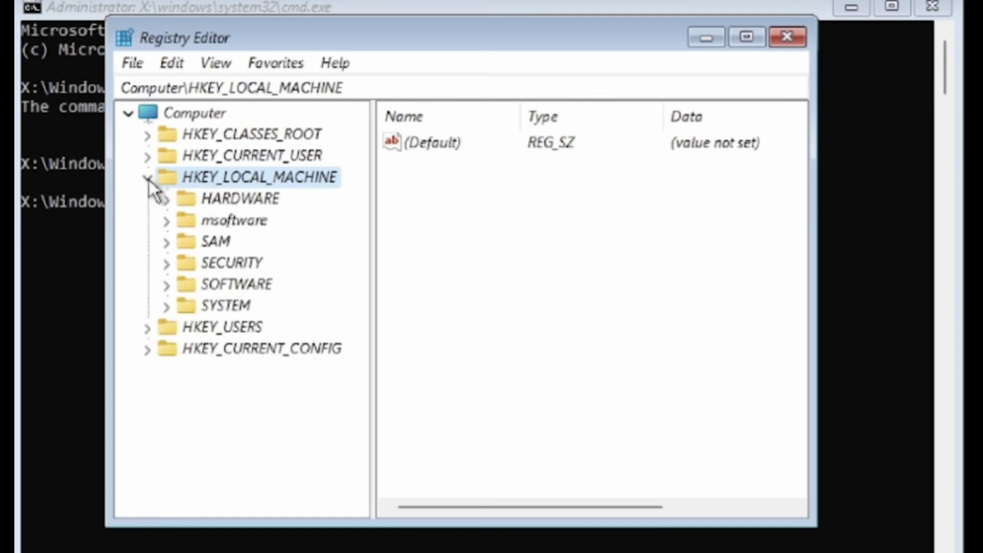
left_click(232, 222)
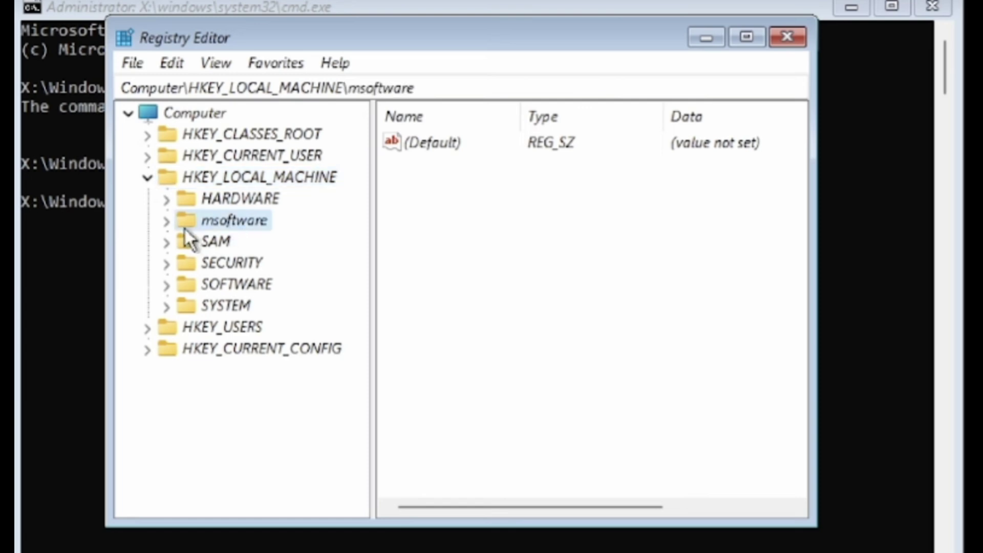
left_click(169, 222)
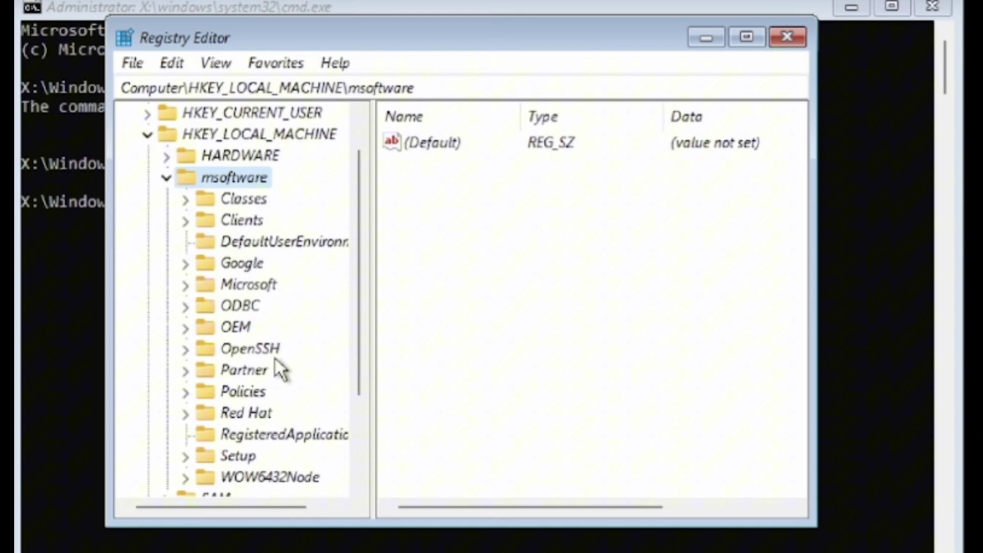
double_click(248, 246)
scroll(247, 254, "down", 20)
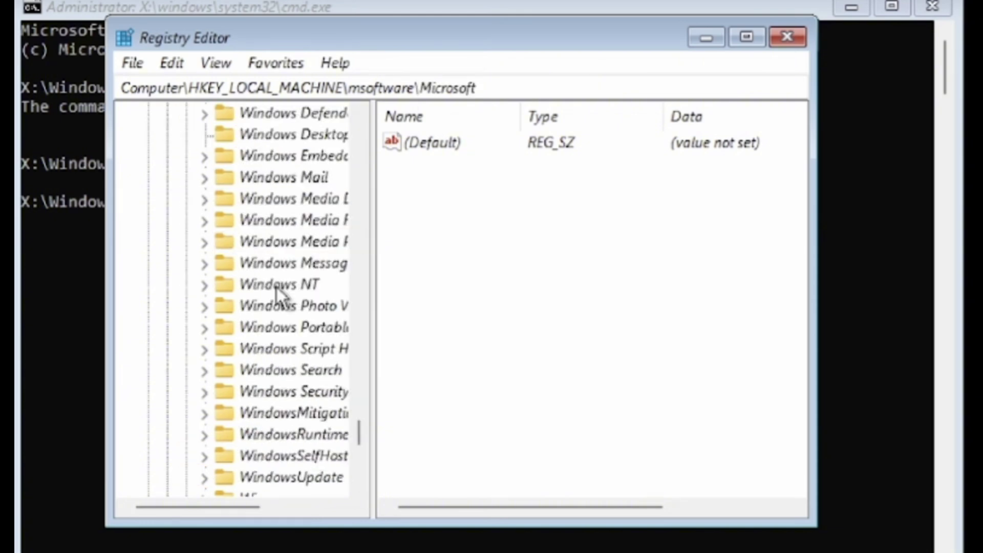
double_click(276, 285)
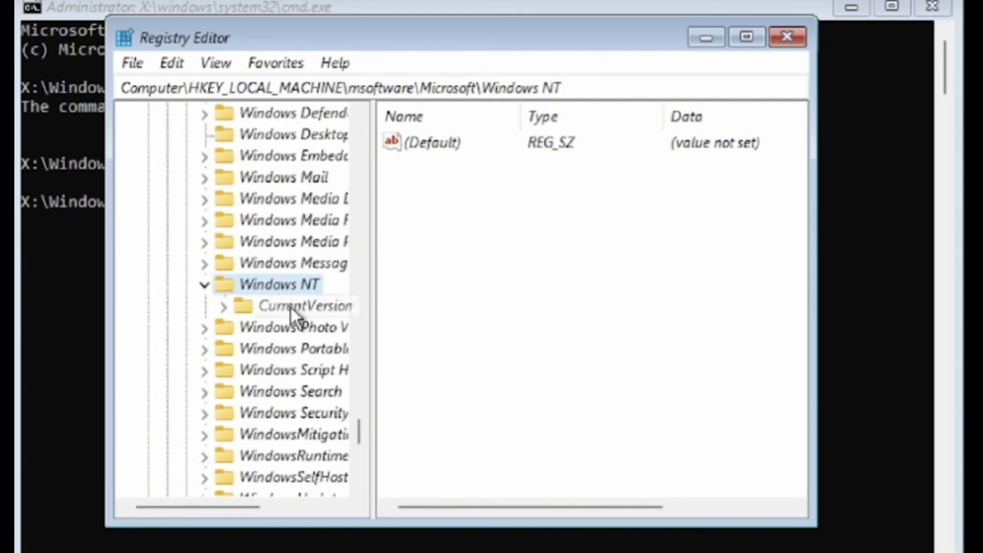
double_click(289, 306)
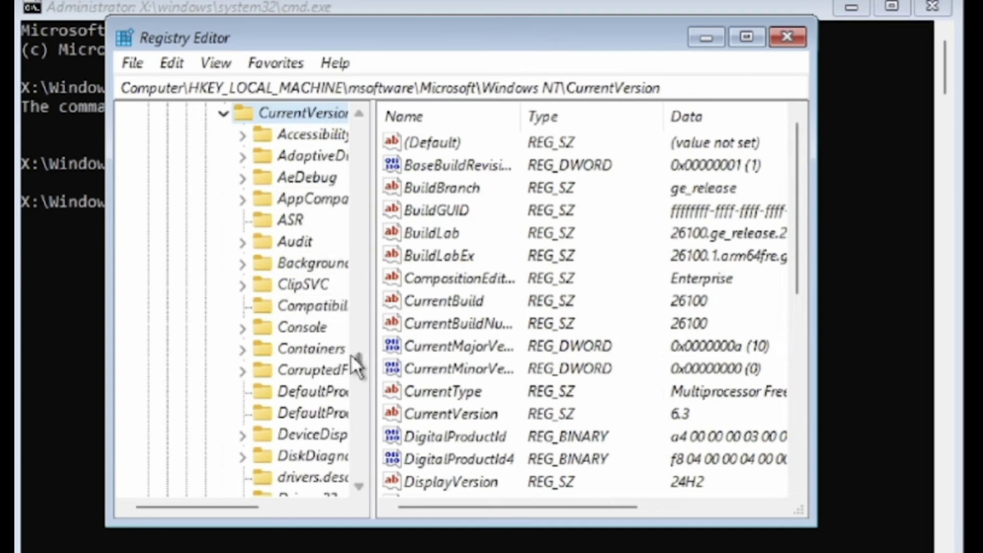
scroll(312, 366, "down", 13)
- Widen the key tree and show the PasswordLess\Device key with DevicePasswordLessBuildVersion currently 2
left_click(306, 348)
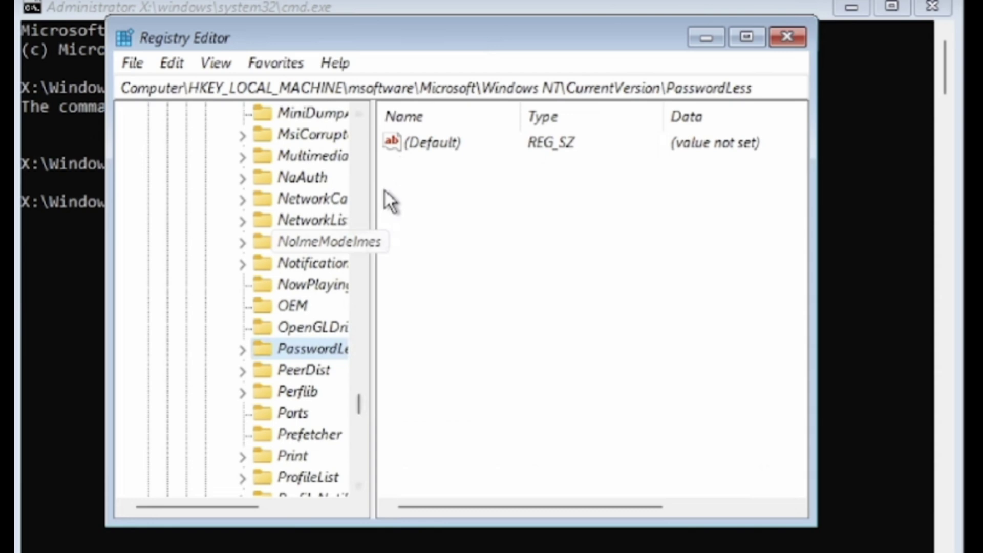
left_click_drag(374, 164, 443, 163)
double_click(313, 349)
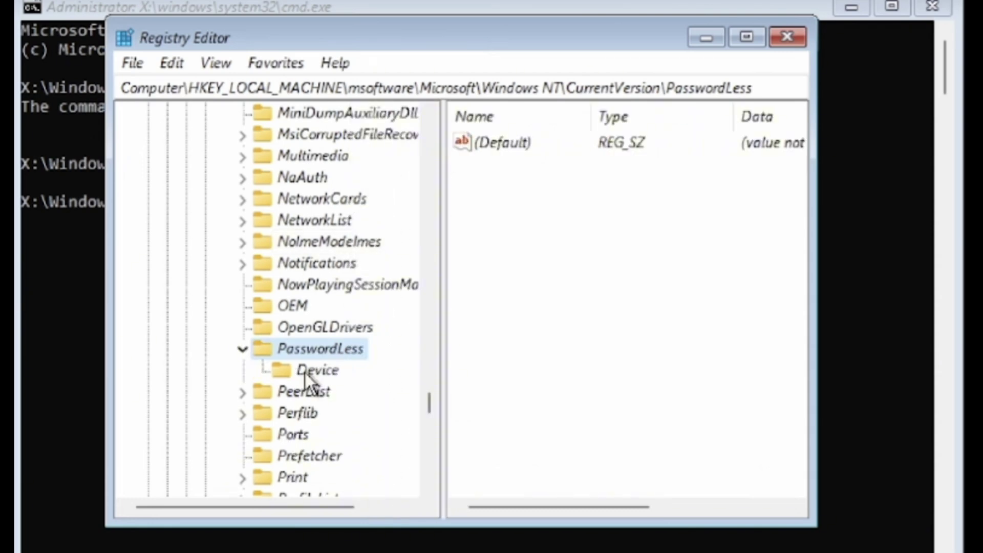
left_click(314, 369)
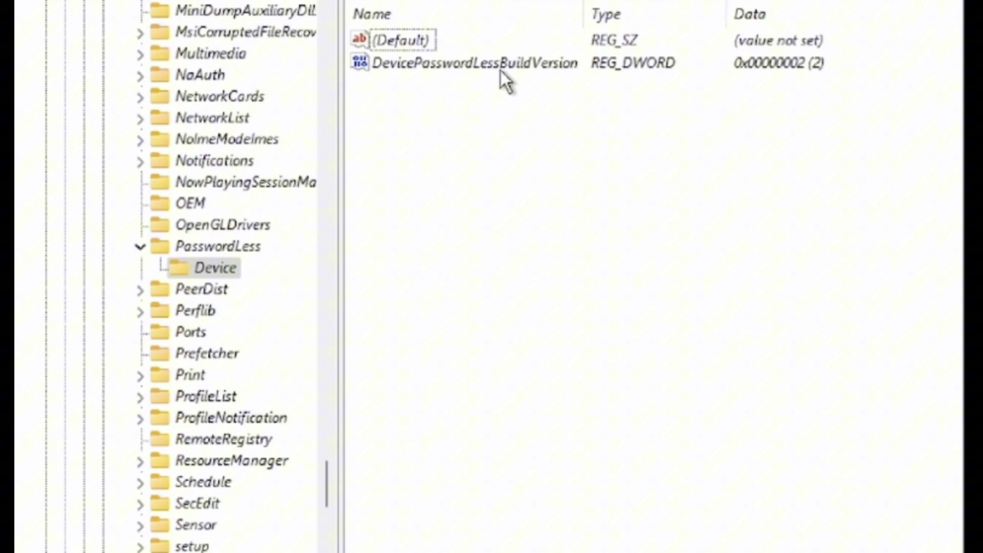
- Change DevicePasswordLessBuildVersion's value data from 2 to 0
double_click(489, 64)
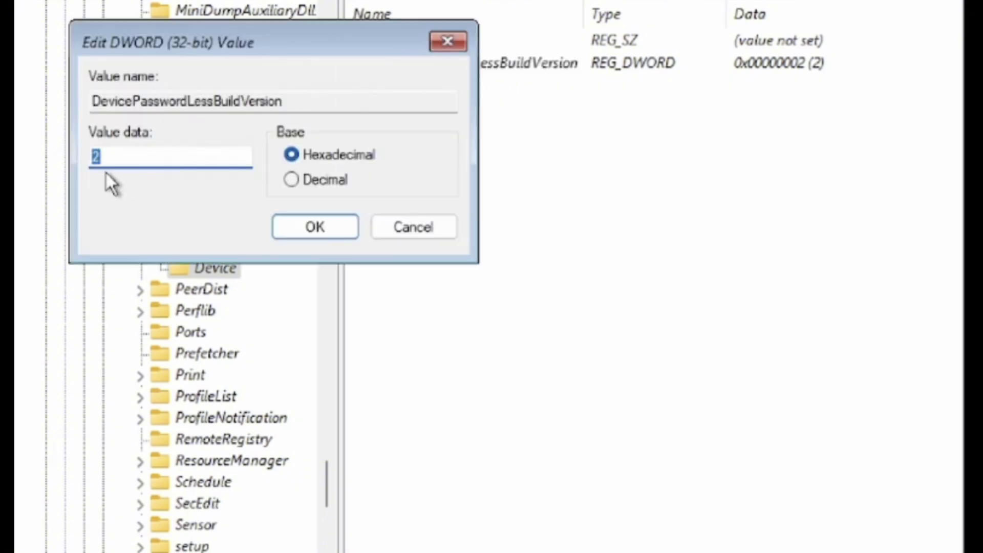
type("0")
left_click(315, 225)
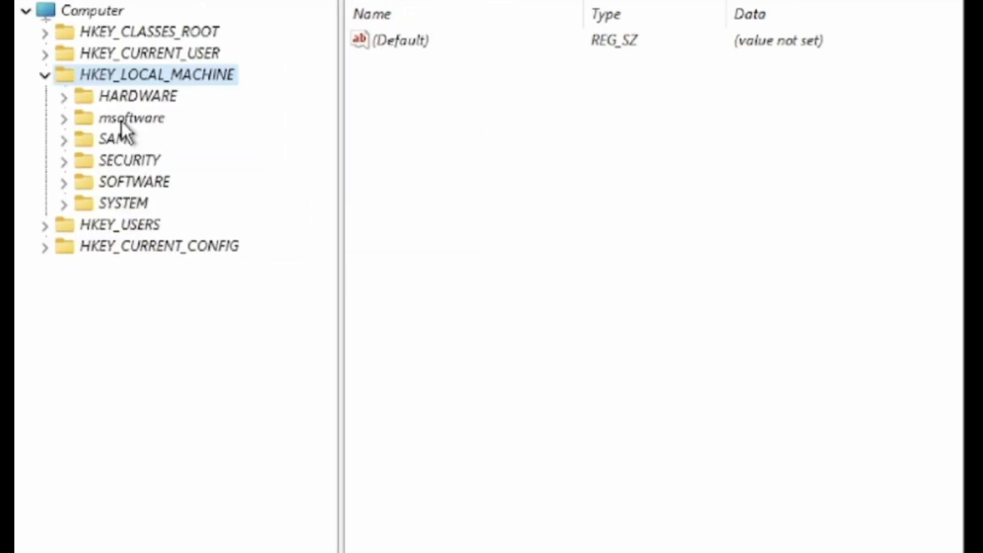
- Choose File > Unload Hive for the selected msoftware hive
left_click(121, 120)
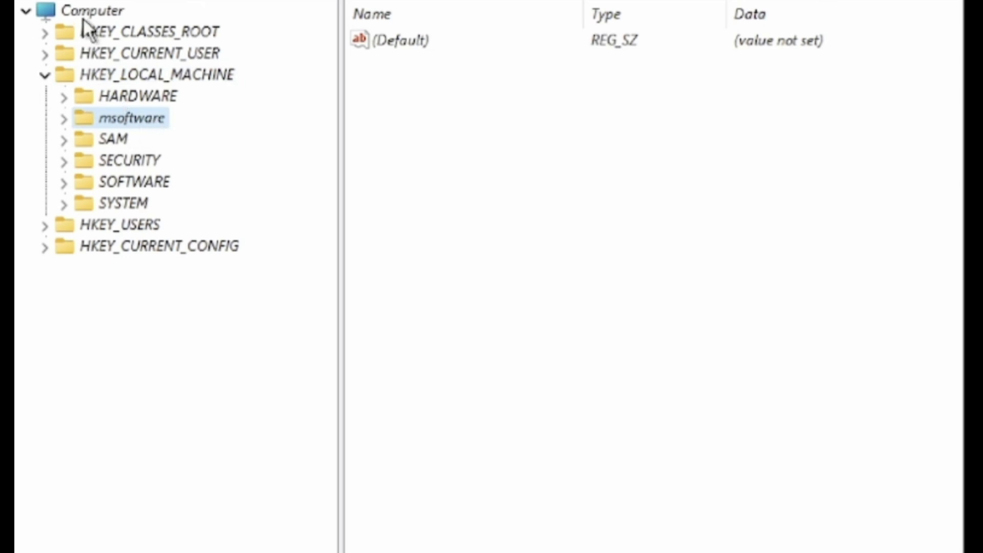
left_click(71, 1)
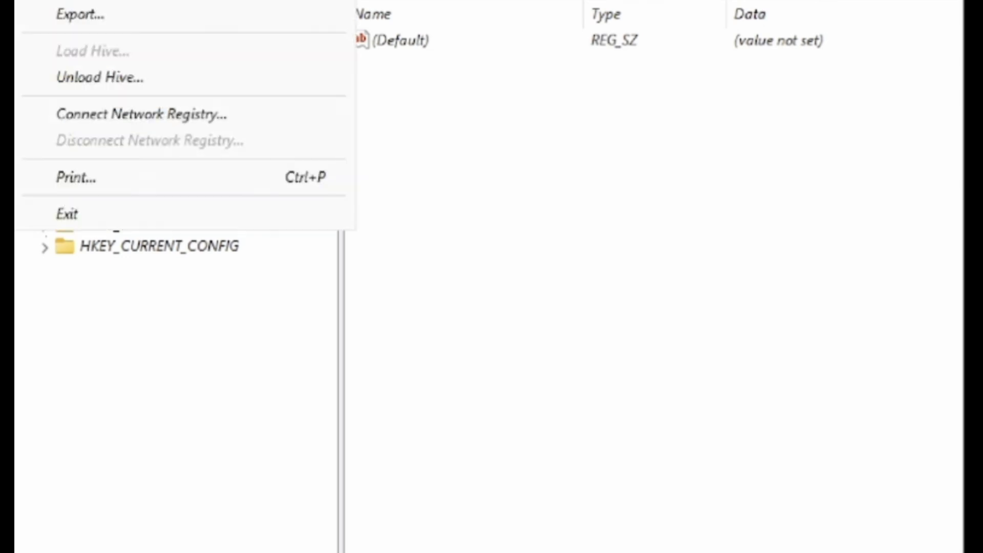
left_click(110, 75)
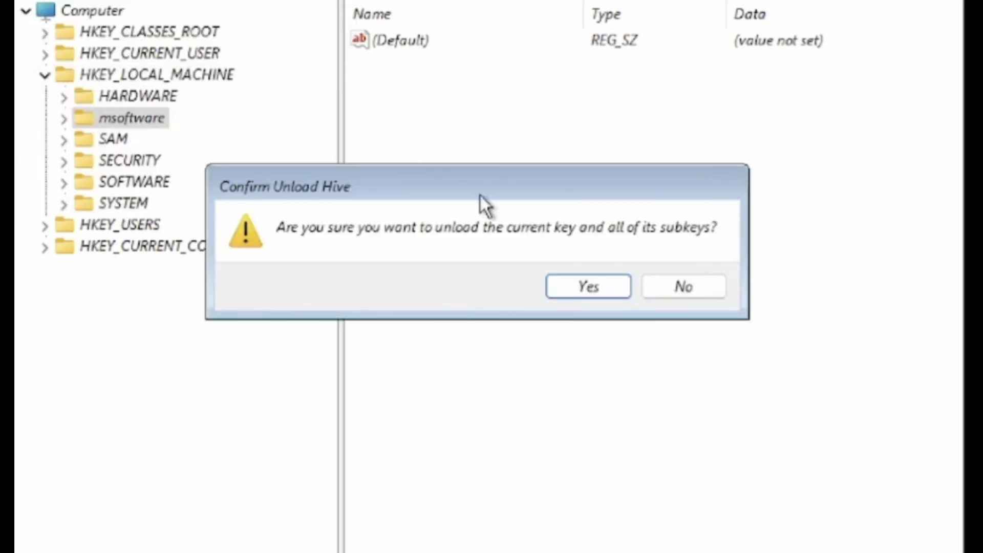
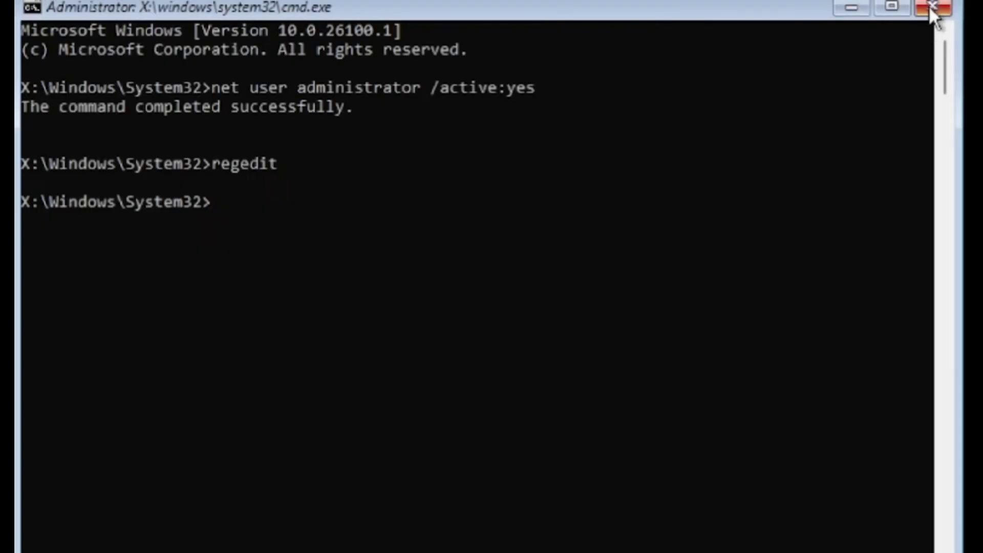
- Close the command prompt and choose Continue to boot into Windows 11
left_click(927, 9)
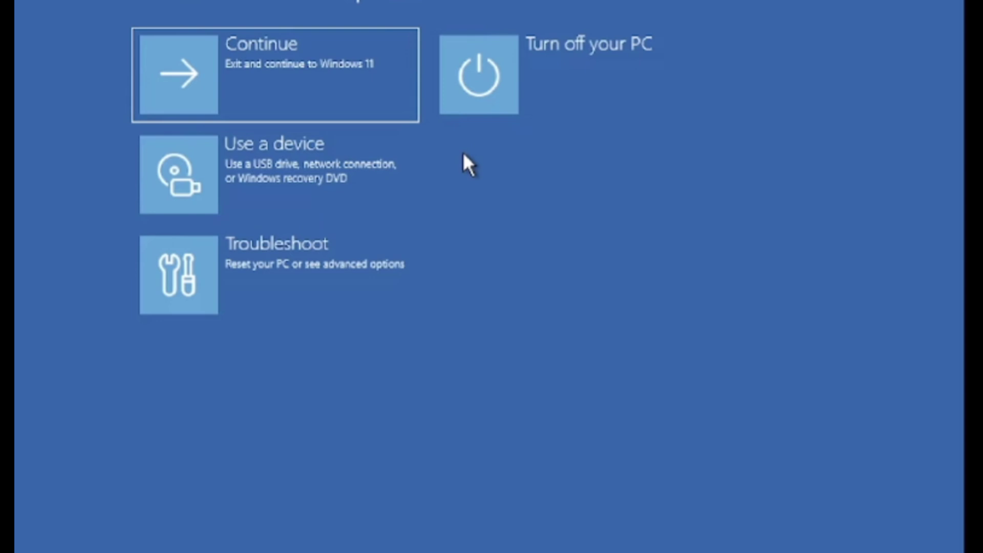
left_click(324, 88)
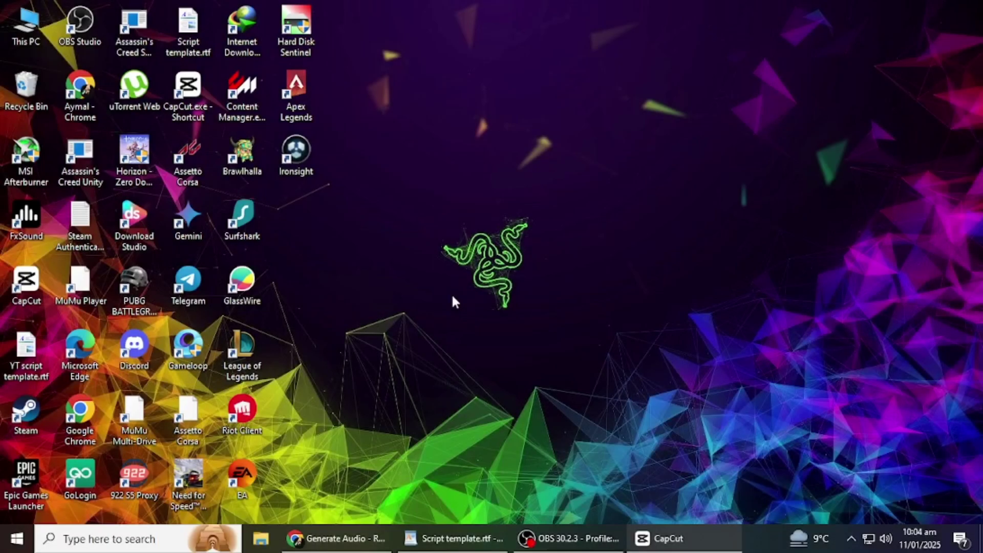